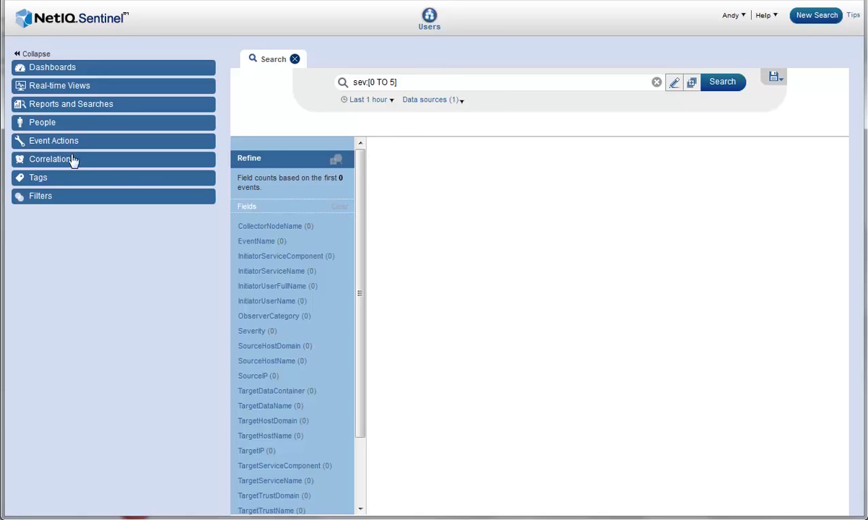
Start a new NetFlow view with address 10.0.0.6 and time range Last 6 hours
click(20, 89)
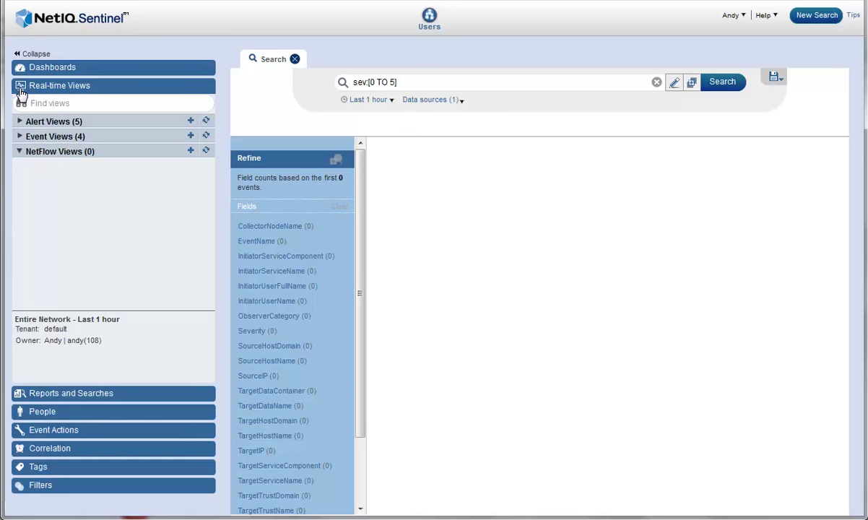
click(191, 151)
click(521, 185)
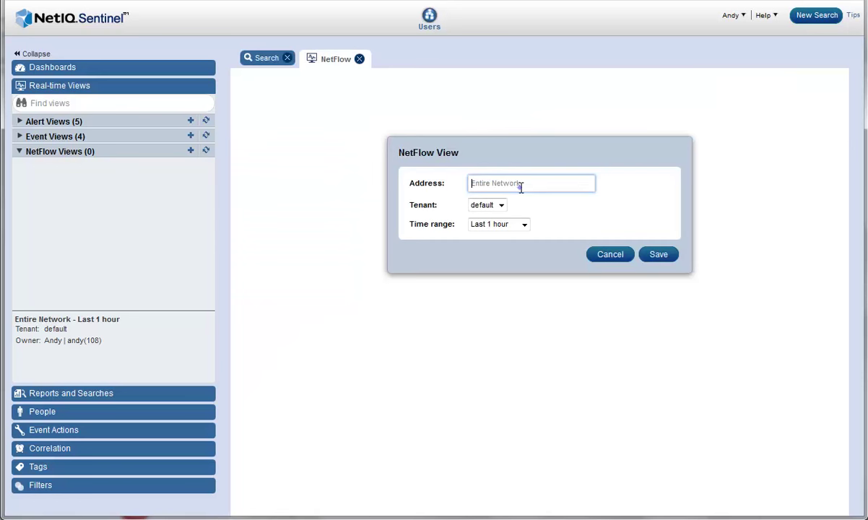
text(10.0.0.6)
key(Tab)
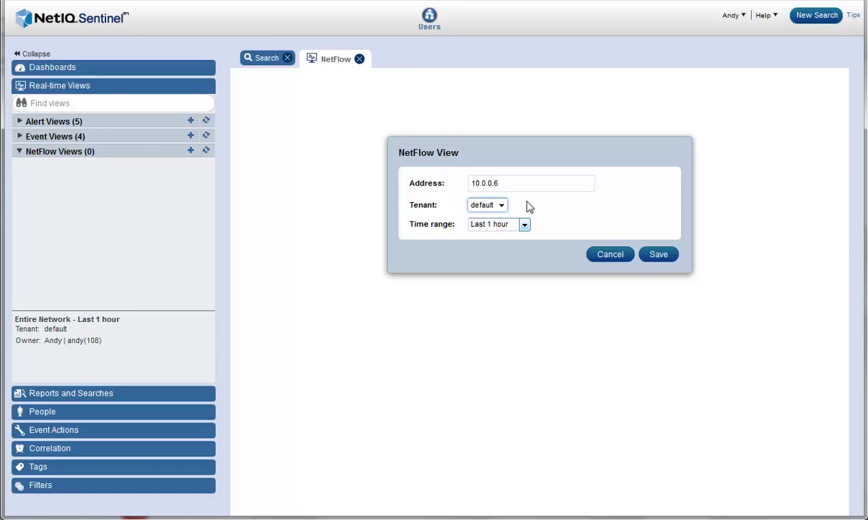
click(525, 226)
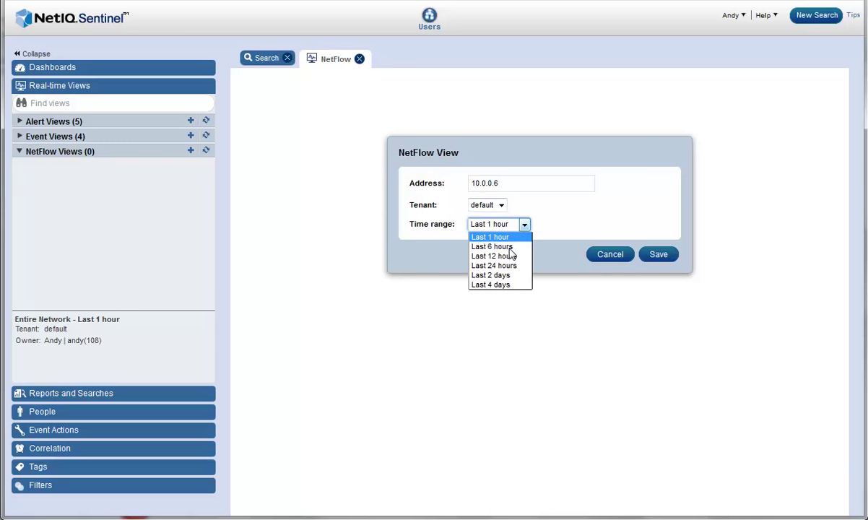
click(505, 246)
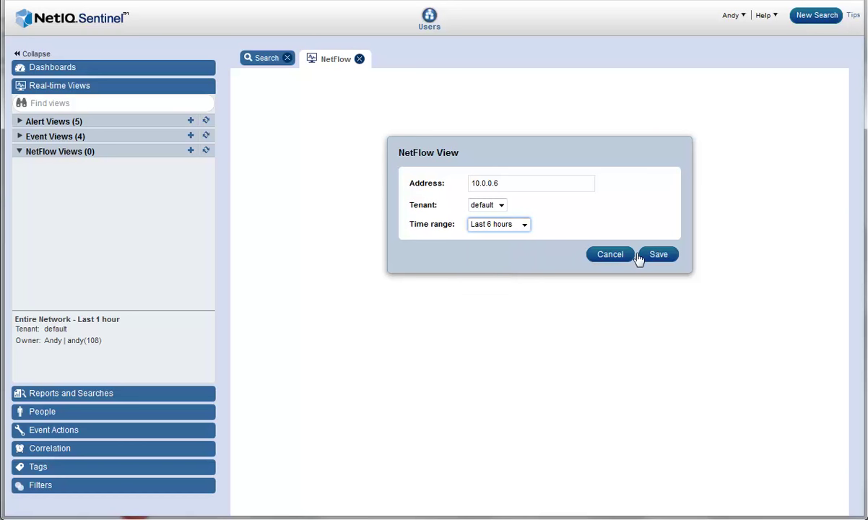
Save the '10.0.0.6 - Last 6 hours' view so its traffic monitor opens
click(657, 256)
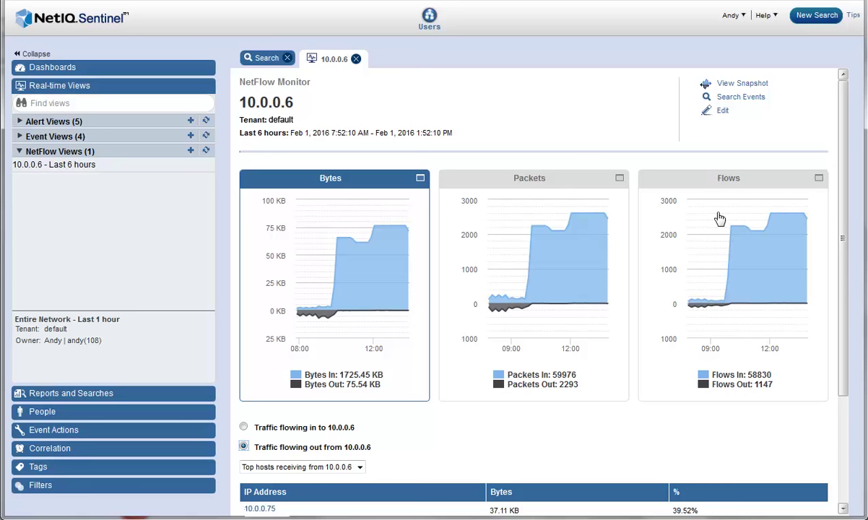
Open a snapshot of the 10.0.0.6 traffic and read the Bytes, Packets and Flows chart values
click(744, 84)
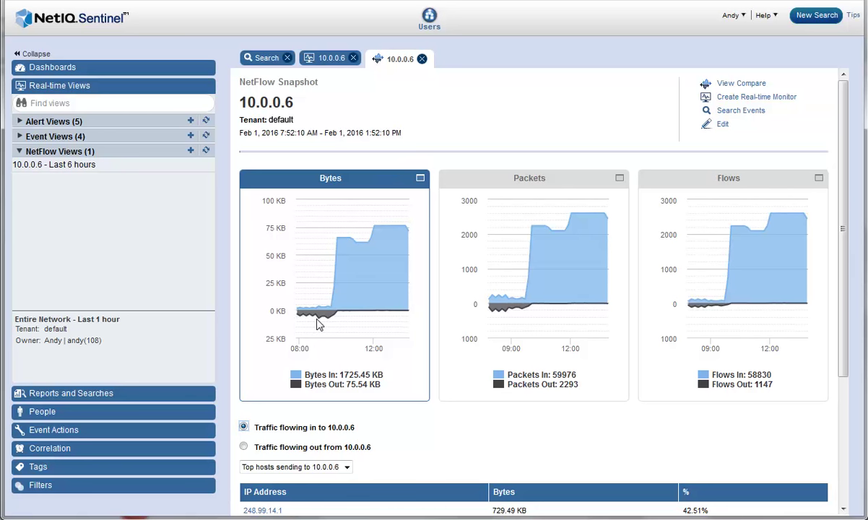
mouse_move(320, 320)
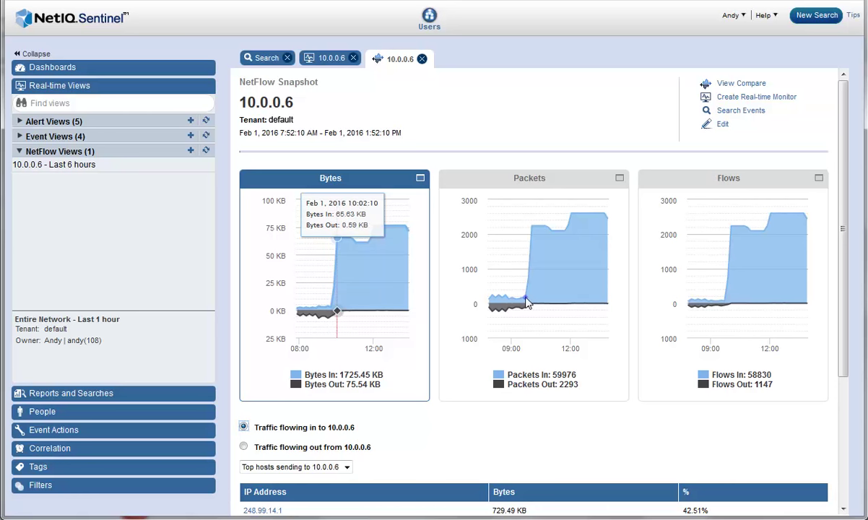
mouse_move(526, 303)
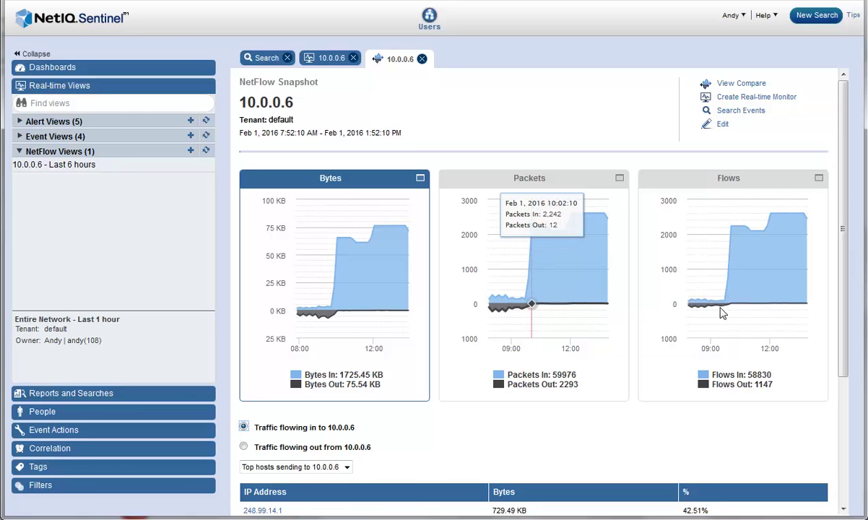
mouse_move(727, 305)
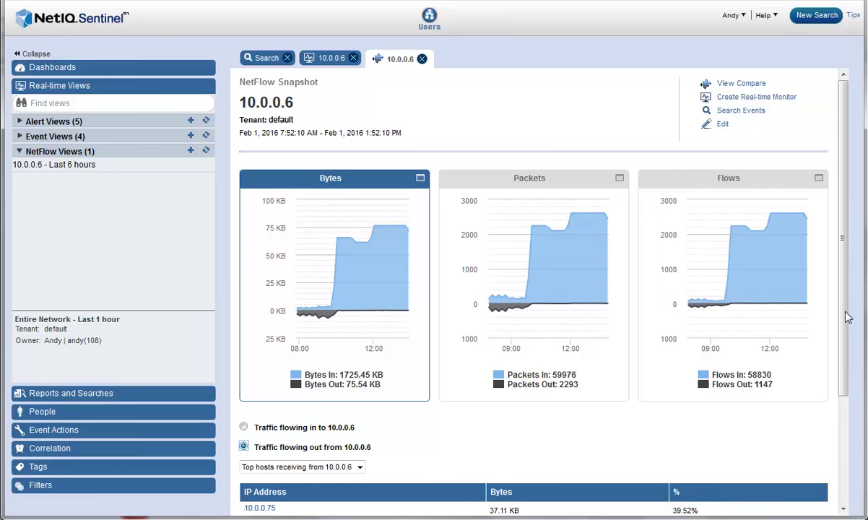
Break the outbound traffic down by top sending ports, led by TCP 52021 at 37.11 KB
scroll(845, 316, down, 2)
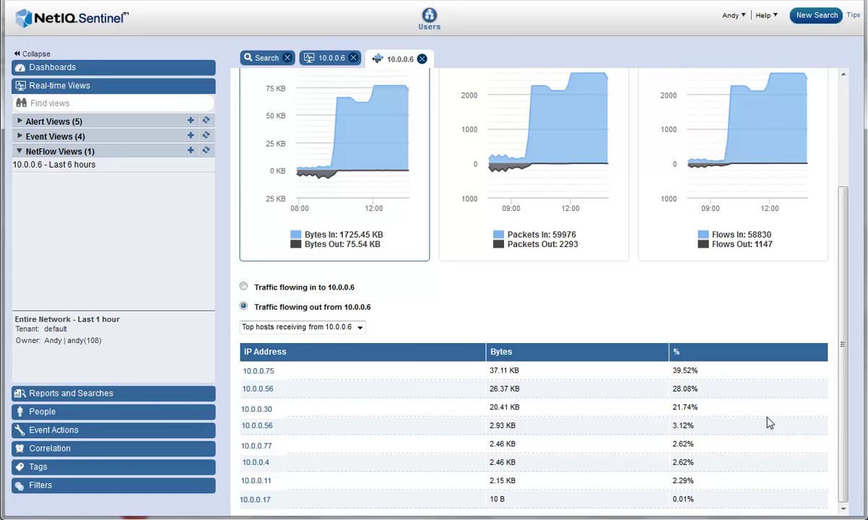
click(339, 328)
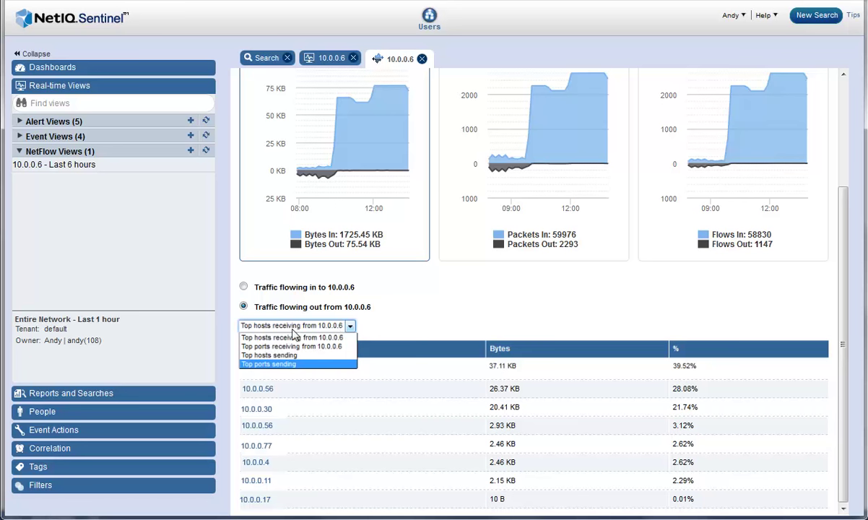
click(268, 364)
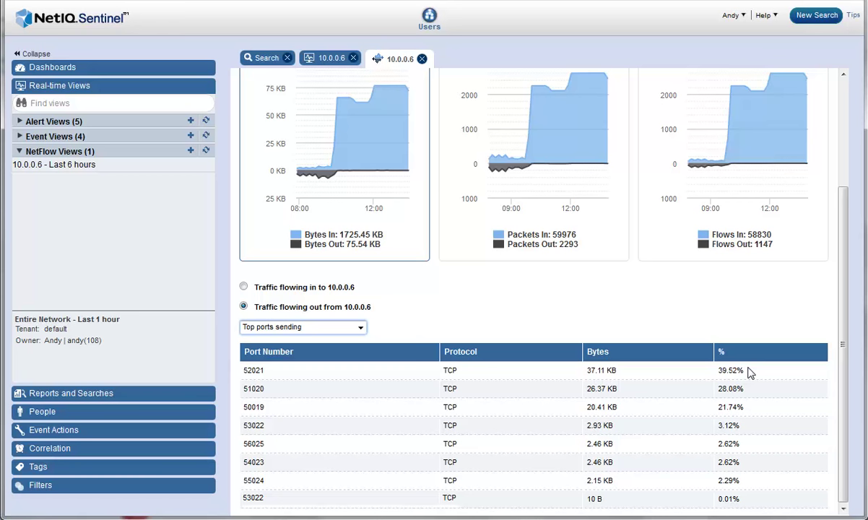
click(245, 287)
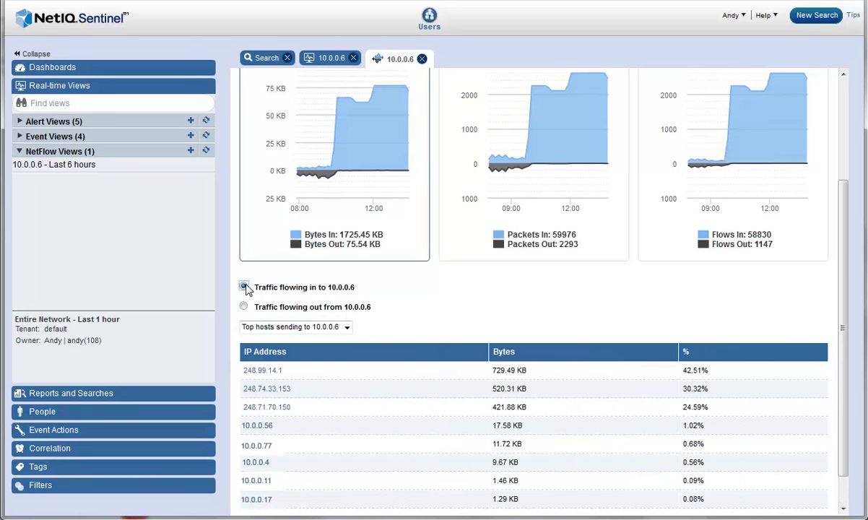
click(345, 331)
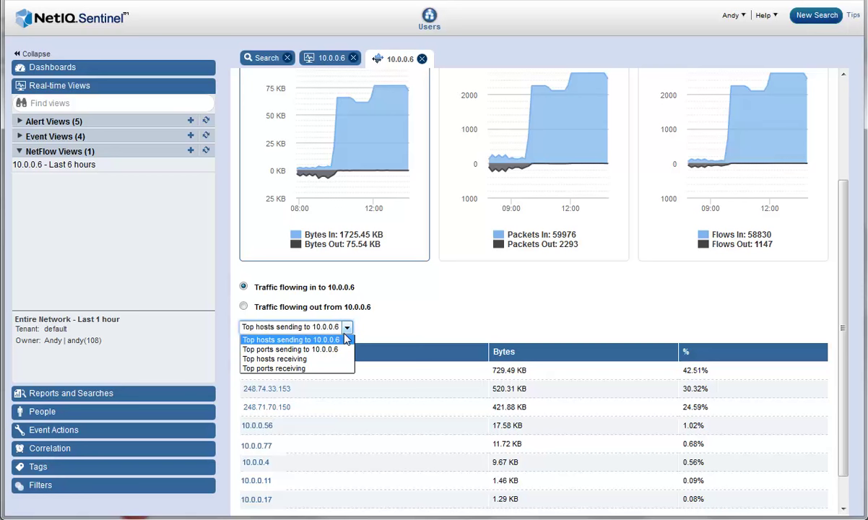
click(293, 368)
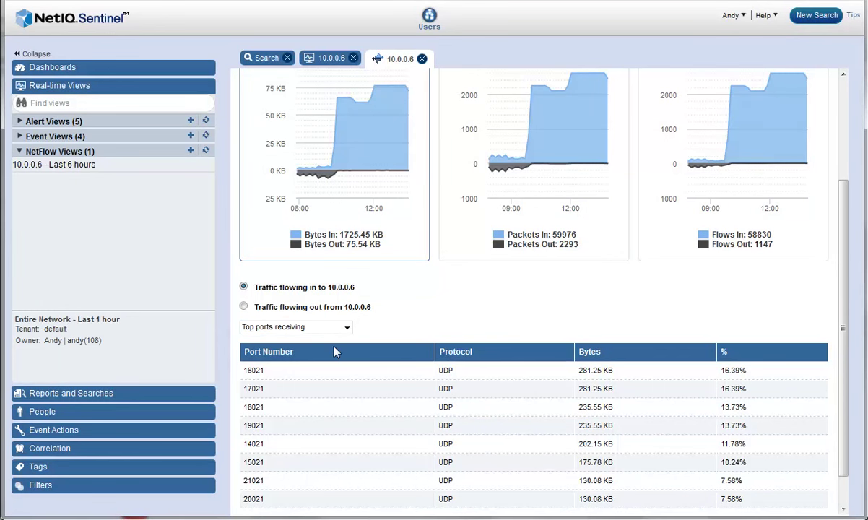
click(333, 329)
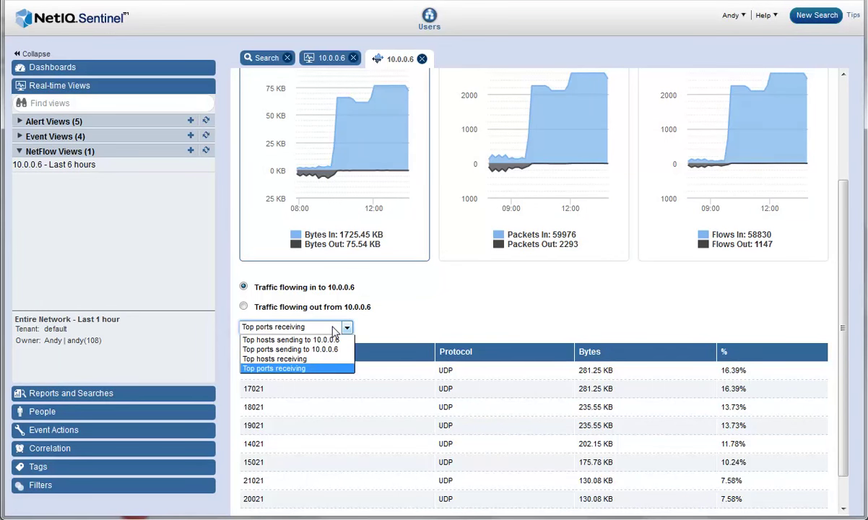
click(303, 340)
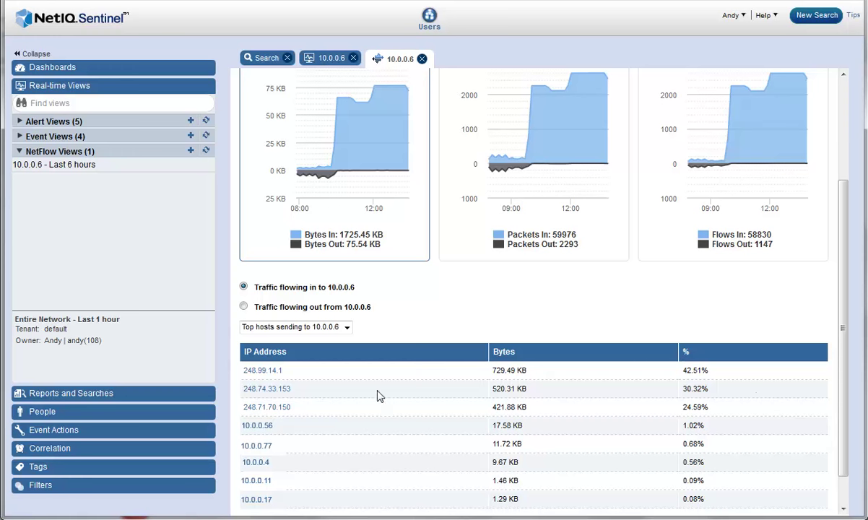
Turn the snapshot into a compare view split before and after 10:03:30 AM
scroll(844, 204, up, 3)
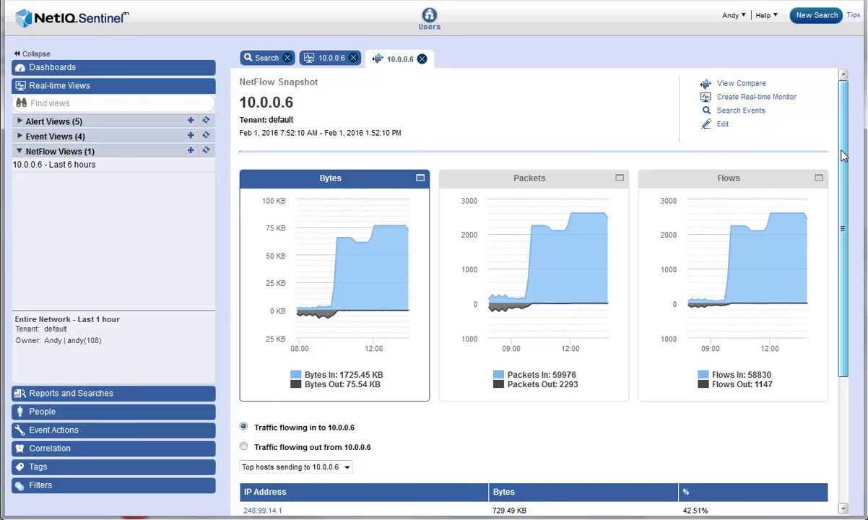
click(740, 87)
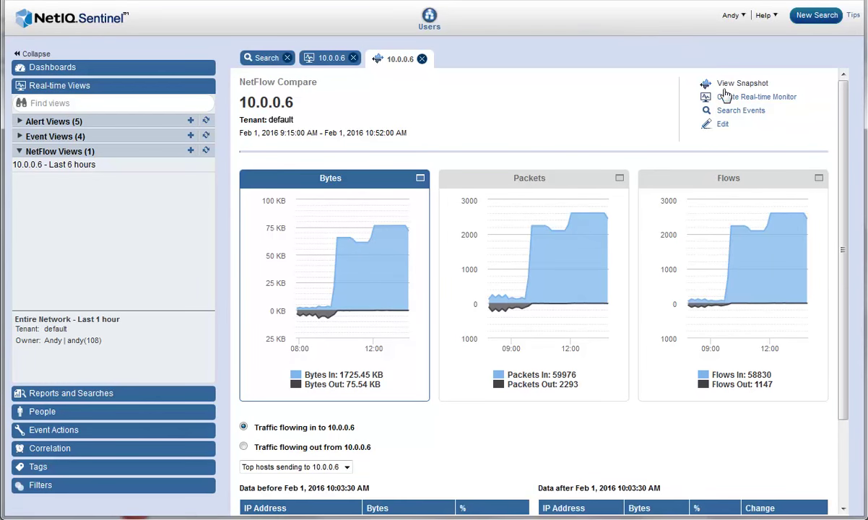
Edit the compare range to run from 09:00 to 10:52 on Feb 1, 2016, and save
click(719, 125)
click(528, 247)
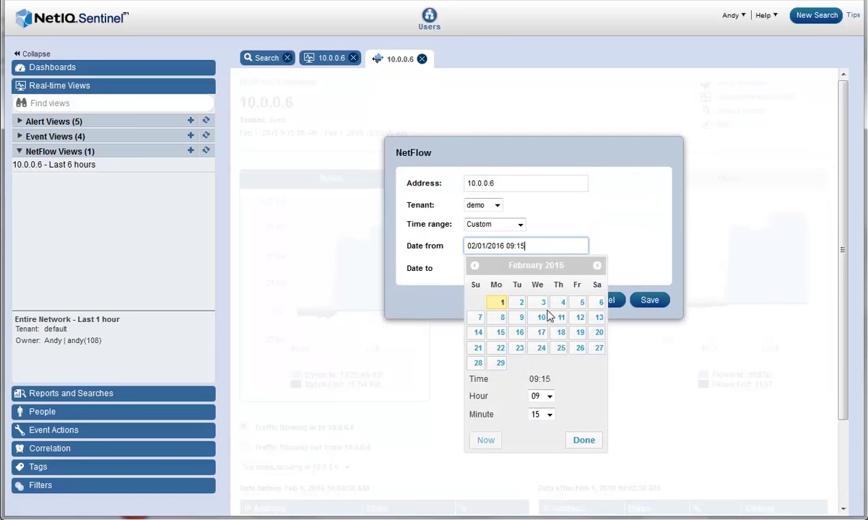
click(551, 414)
drag(551, 286, 551, 226)
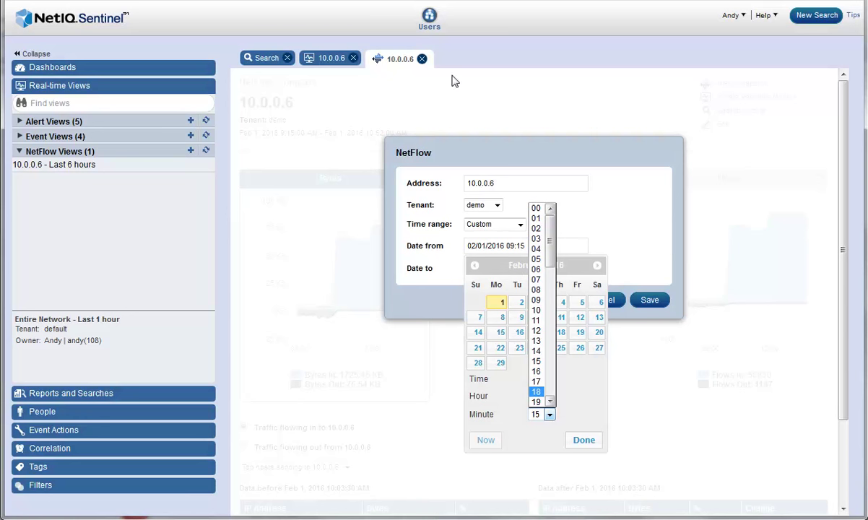
click(536, 208)
click(584, 440)
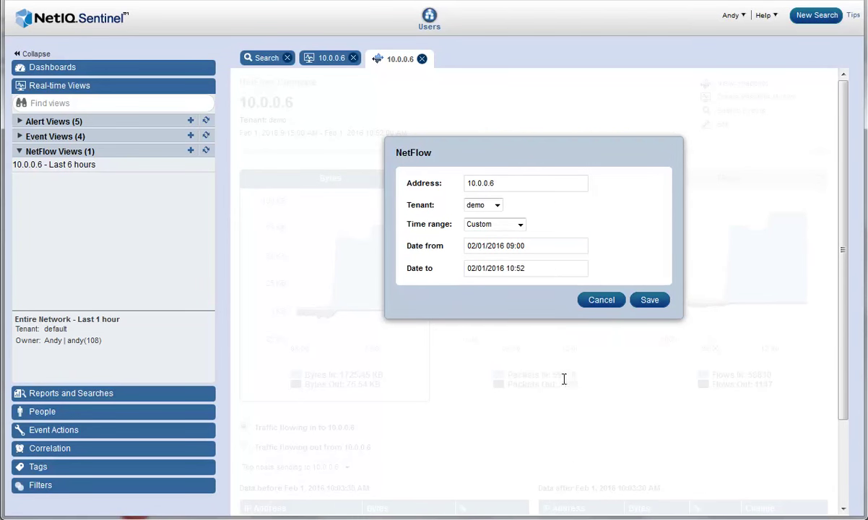
click(562, 270)
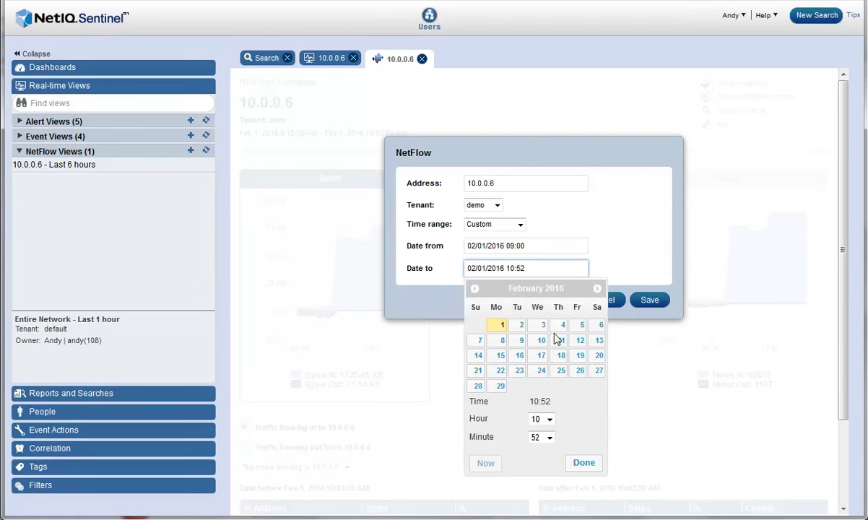
click(584, 463)
click(655, 300)
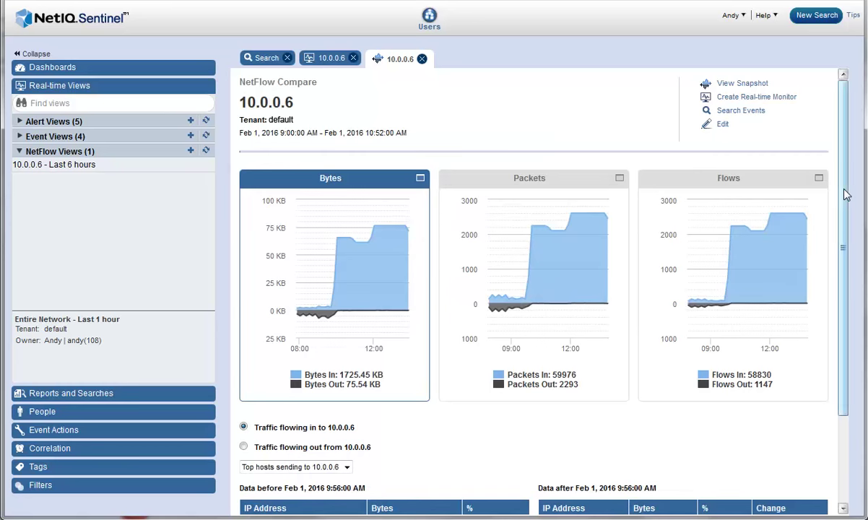
scroll(844, 192, down, 3)
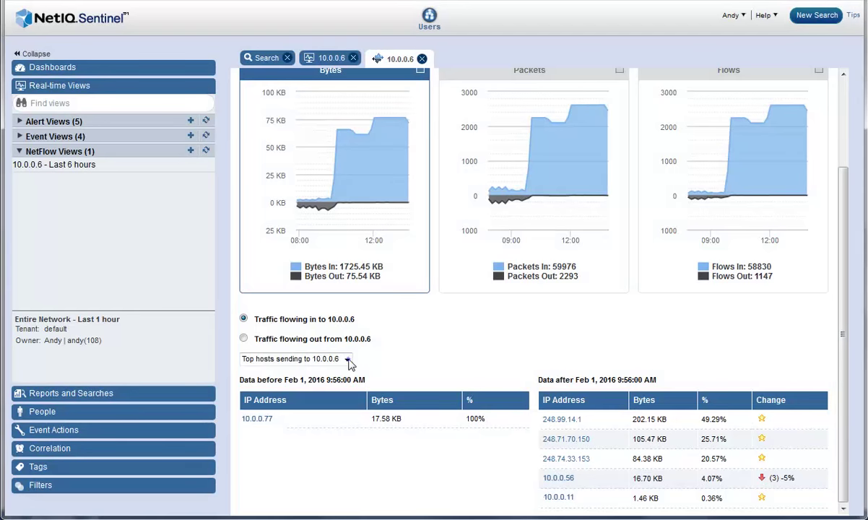
Show top ports sending to 10.0.0.6, with UDP 2100 leading afterward at 391.99 KB
click(347, 359)
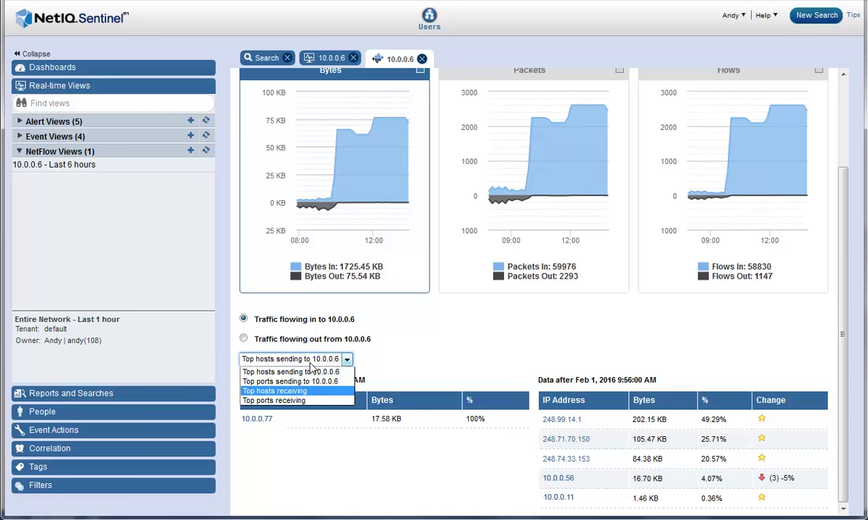
click(289, 382)
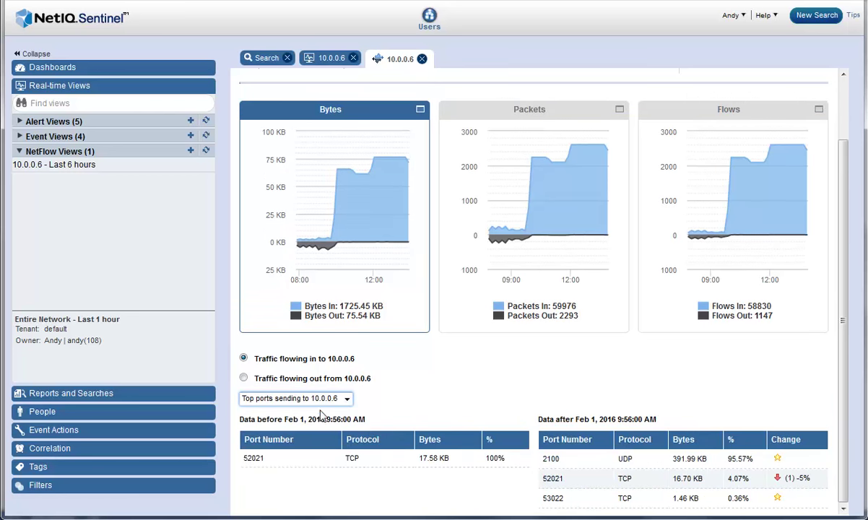